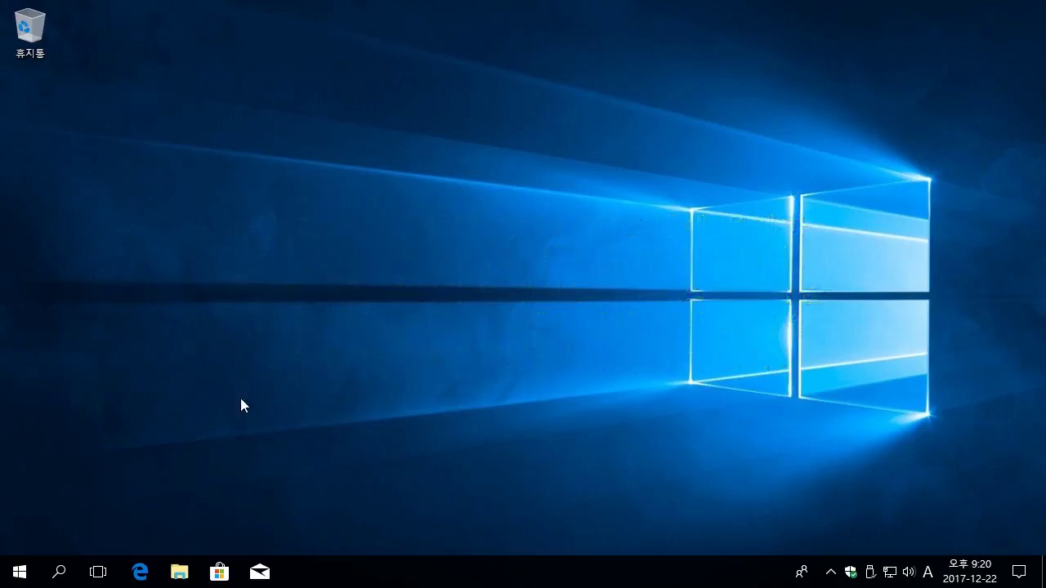
Search Windows for '제어판' and launch Control Panel from the best match.
{"action": "left_click", "coordinate": [57, 569]}
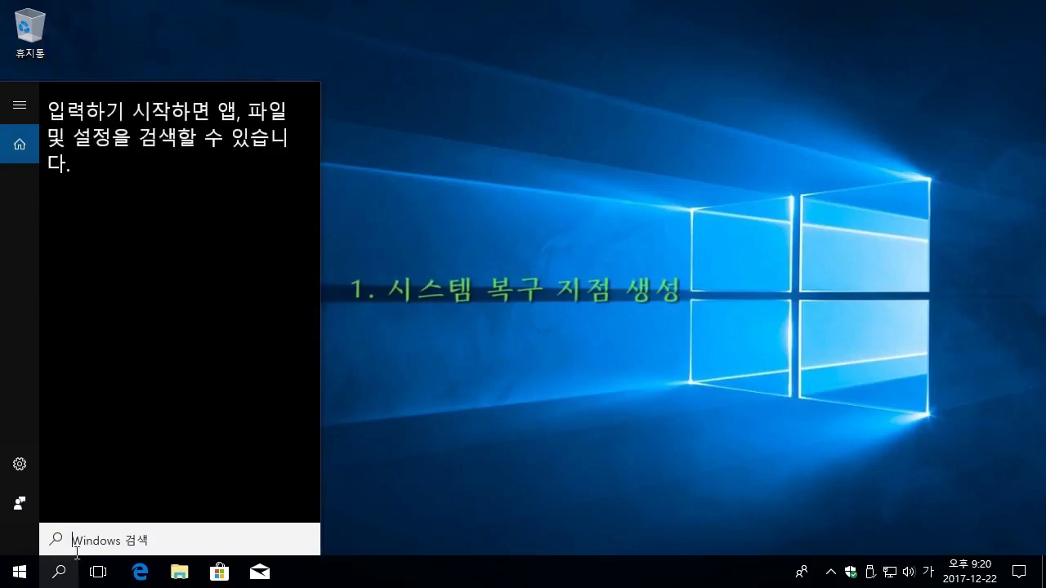
{"action": "type", "text": "제어판"}
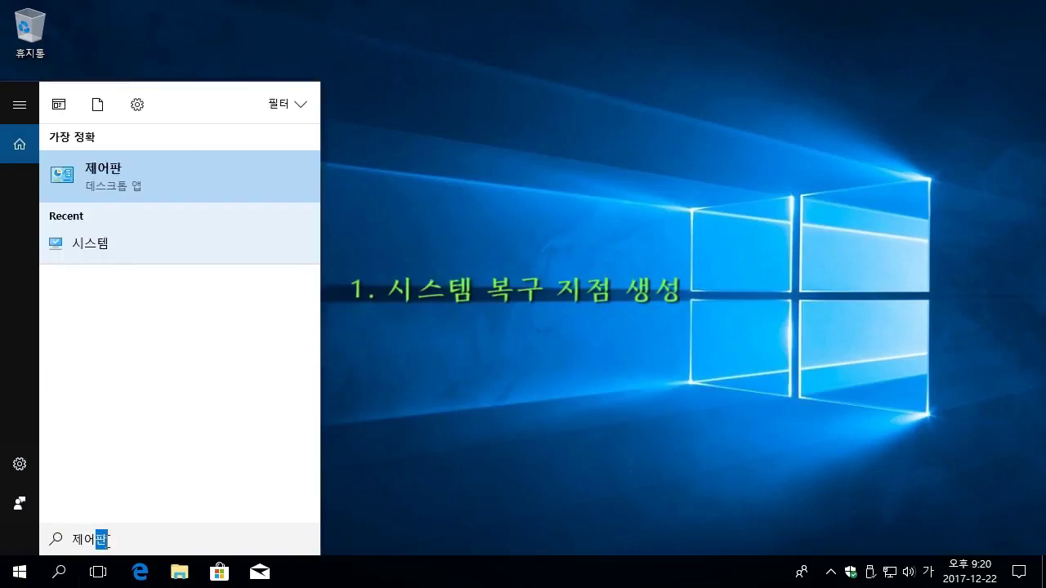
{"action": "left_click", "coordinate": [174, 185]}
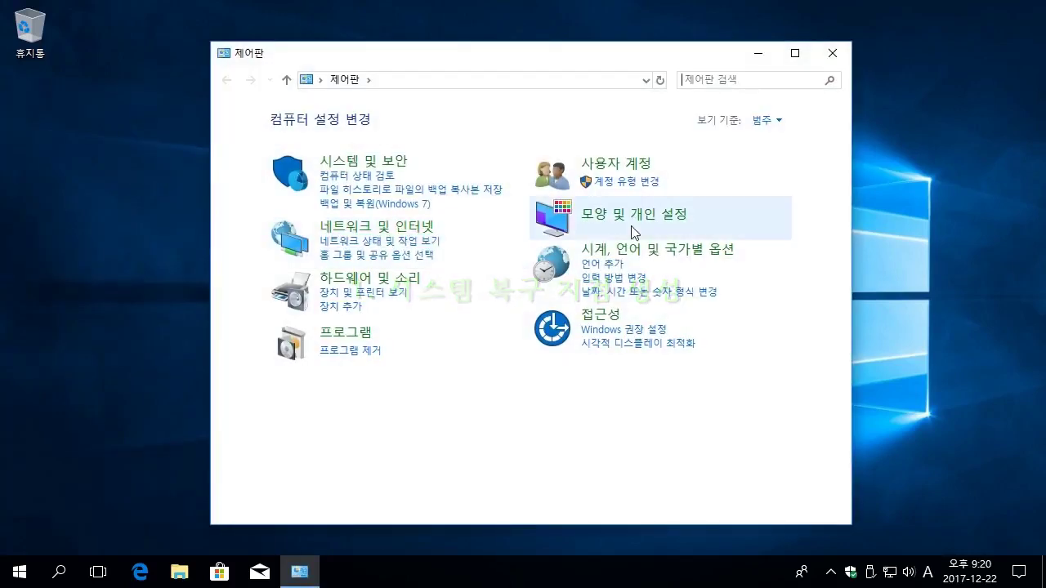
Switch Control Panel to the 큰 아이콘 (large icons) view and go to the 시스템 page.
{"action": "left_click", "coordinate": [781, 121]}
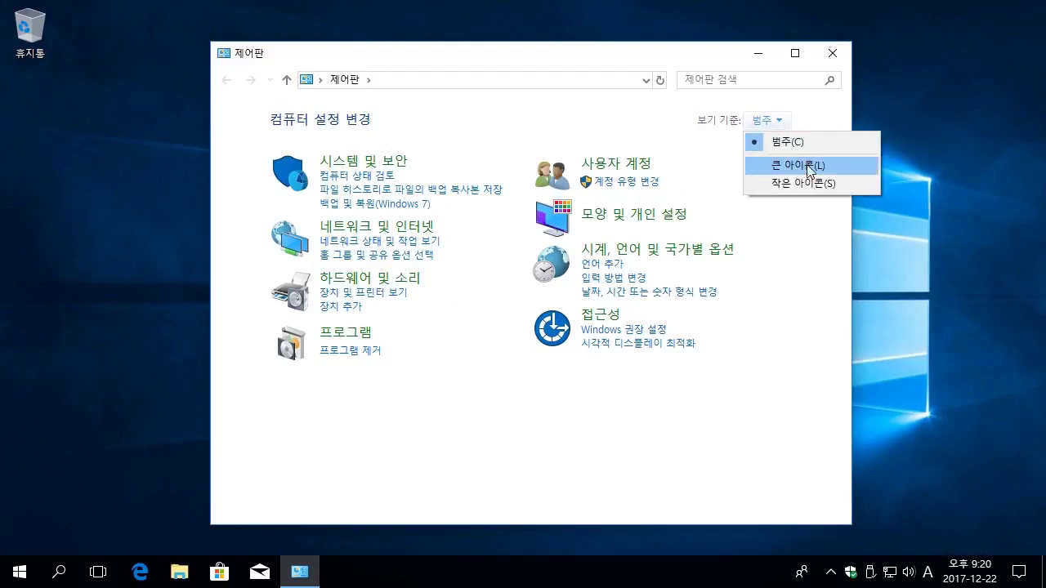
{"action": "left_click", "coordinate": [834, 166]}
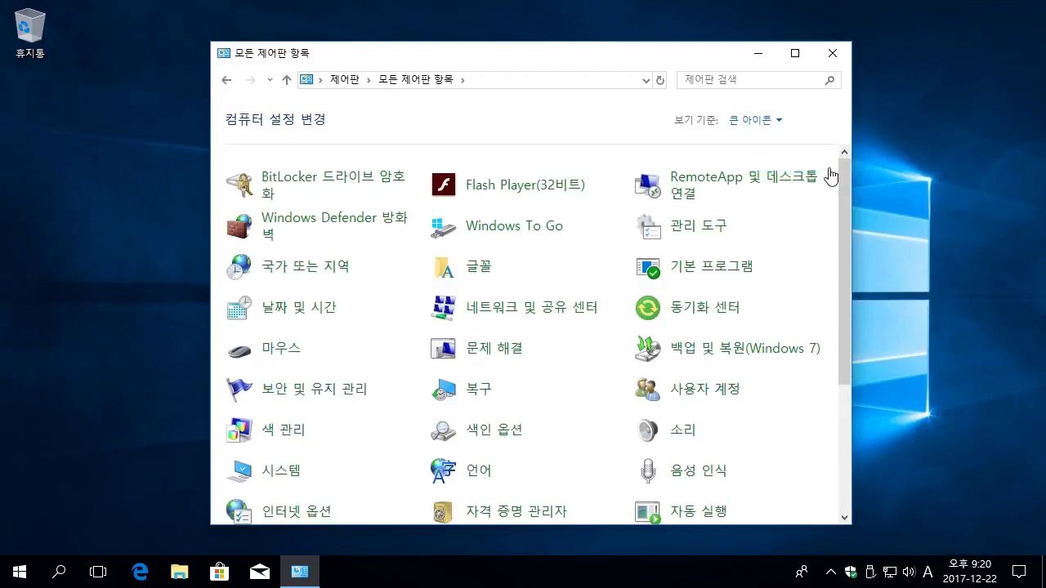
{"action": "left_click_drag", "start_coordinate": [845, 243], "coordinate": [845, 355]}
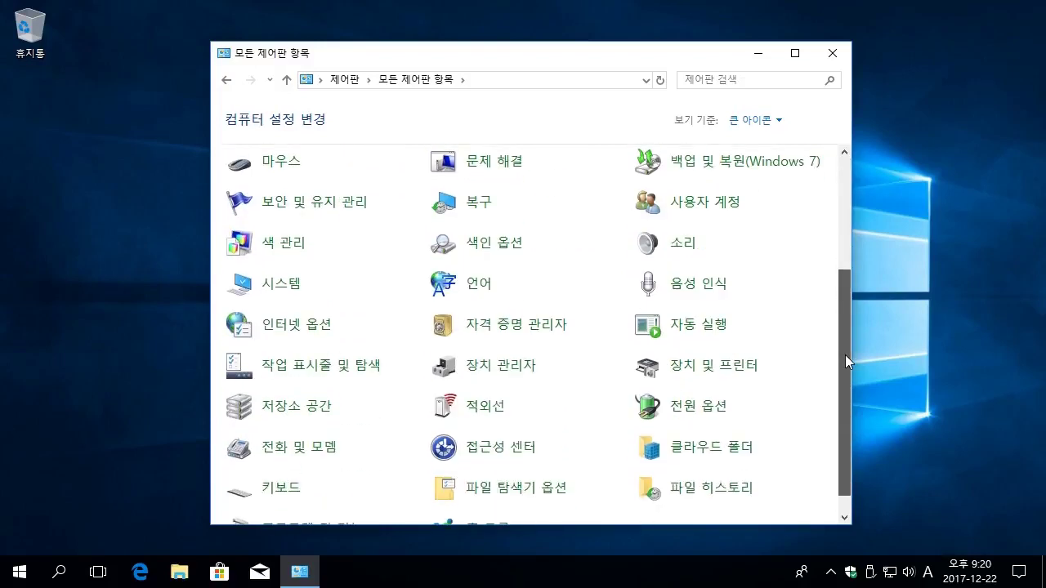
{"action": "left_click", "coordinate": [317, 292]}
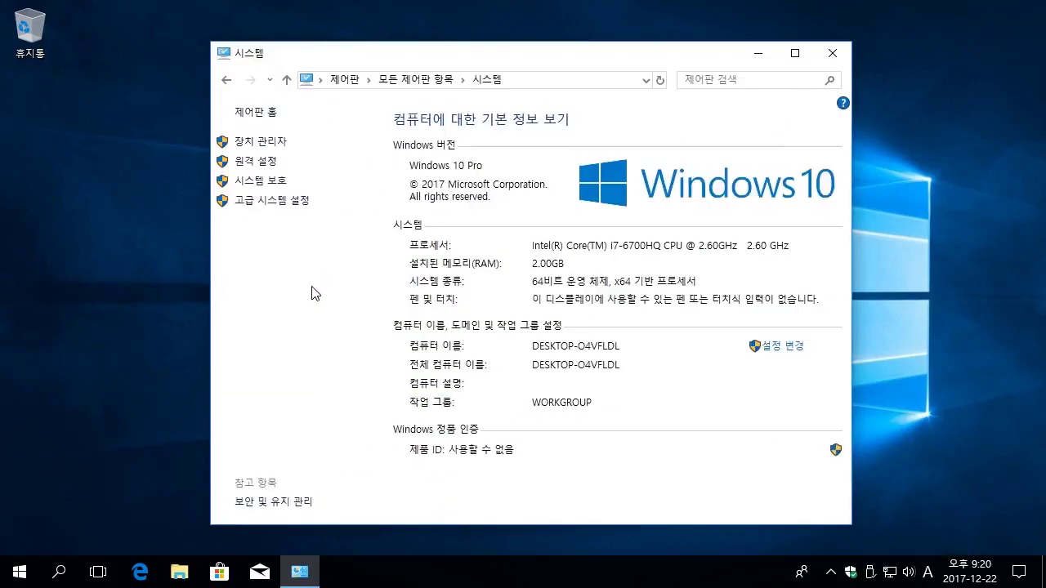
Bring up System Properties on the 시스템 보호 page with 로컬 디스크 (C:) selected.
{"action": "left_click", "coordinate": [299, 211]}
{"action": "left_click_drag", "start_coordinate": [250, 36], "coordinate": [590, 82]}
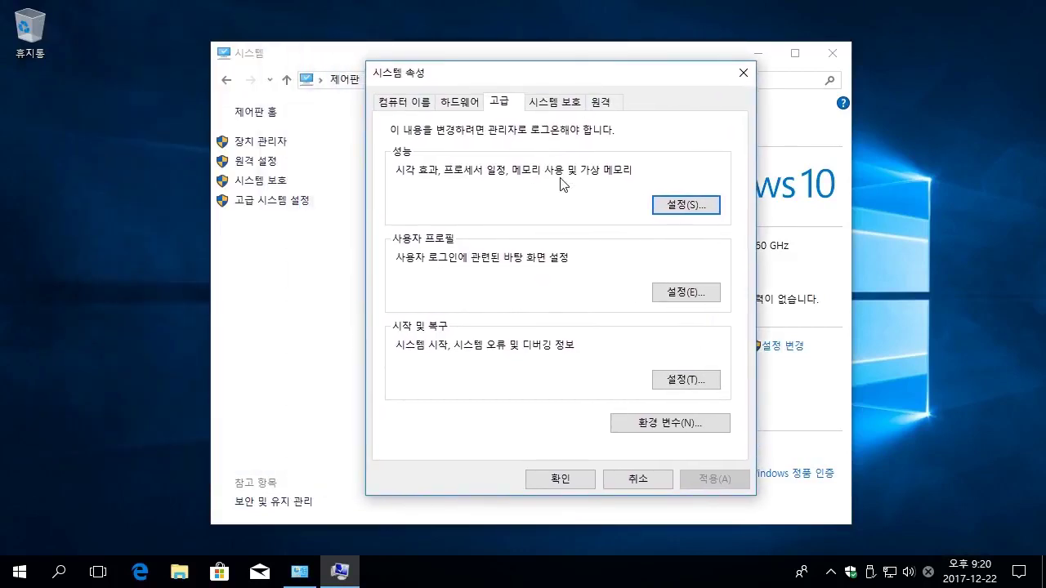
{"action": "left_click", "coordinate": [563, 106]}
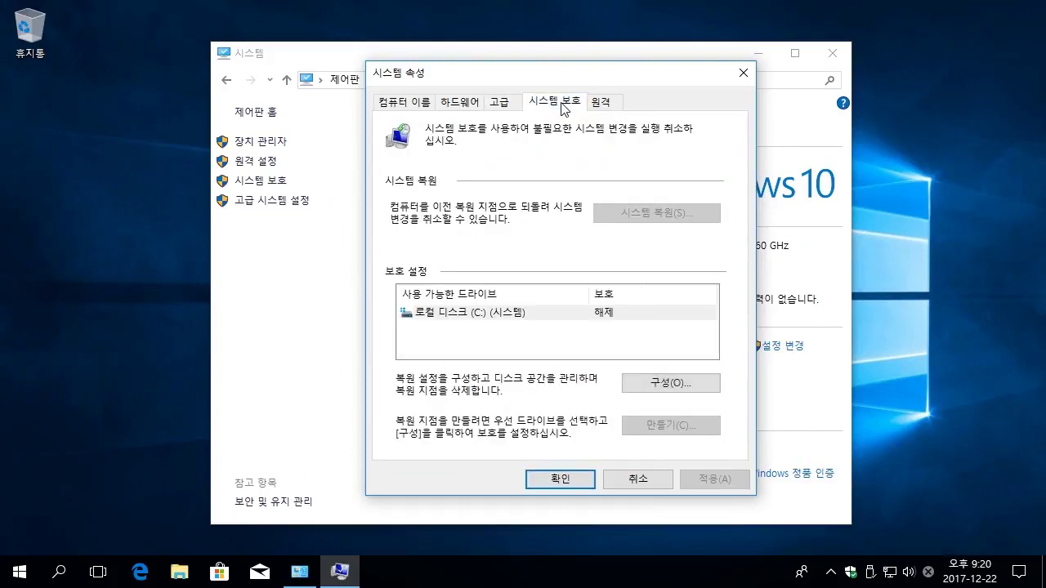
{"action": "left_click", "coordinate": [550, 317]}
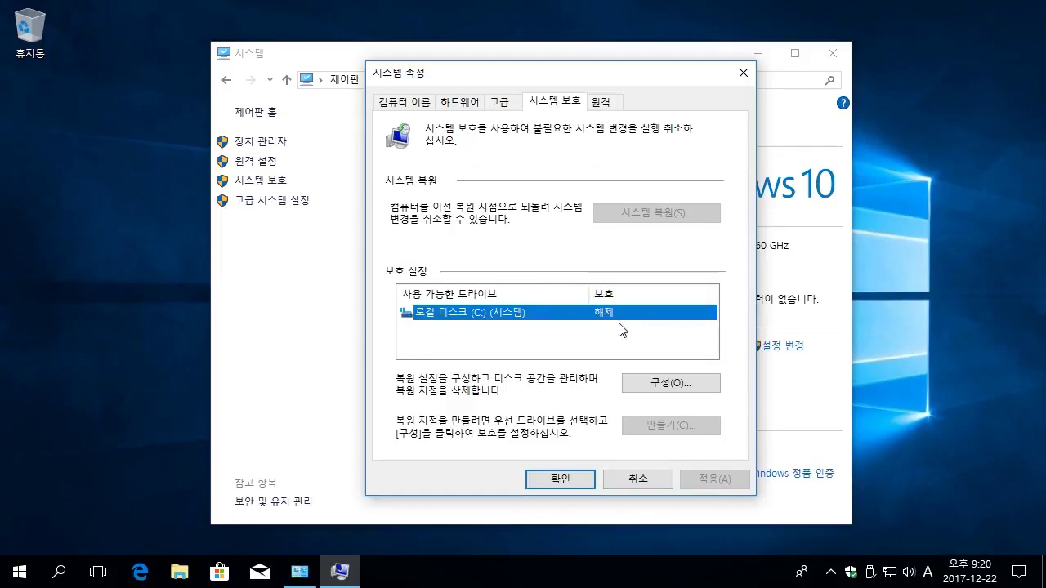
Turn on system protection for C: with maximum disk usage at 20% (11.89 GB).
{"action": "left_click", "coordinate": [647, 395]}
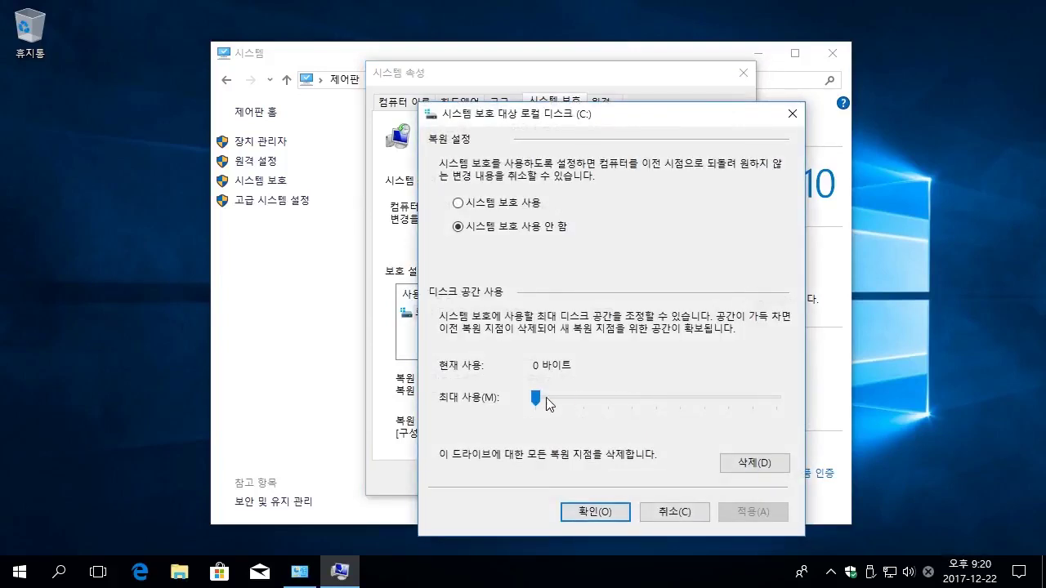
{"action": "left_click", "coordinate": [570, 402]}
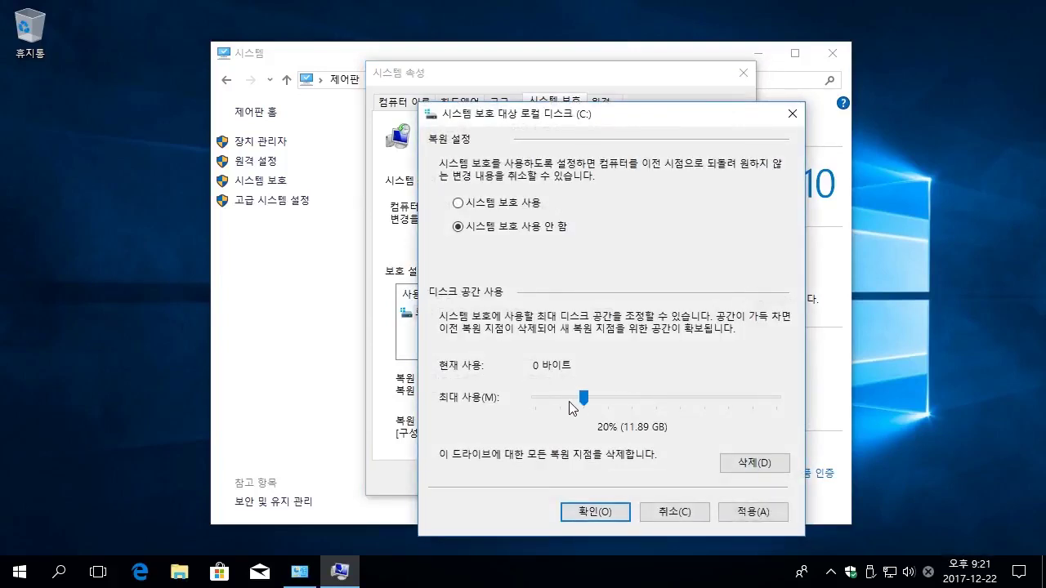
{"action": "left_click", "coordinate": [569, 406]}
{"action": "left_click", "coordinate": [543, 404]}
{"action": "mouse_move", "coordinate": [582, 401]}
{"action": "left_mouse_down"}
{"action": "mouse_move", "coordinate": [538, 405]}
{"action": "mouse_move", "coordinate": [575, 402]}
{"action": "left_mouse_up"}
{"action": "left_click", "coordinate": [595, 512]}
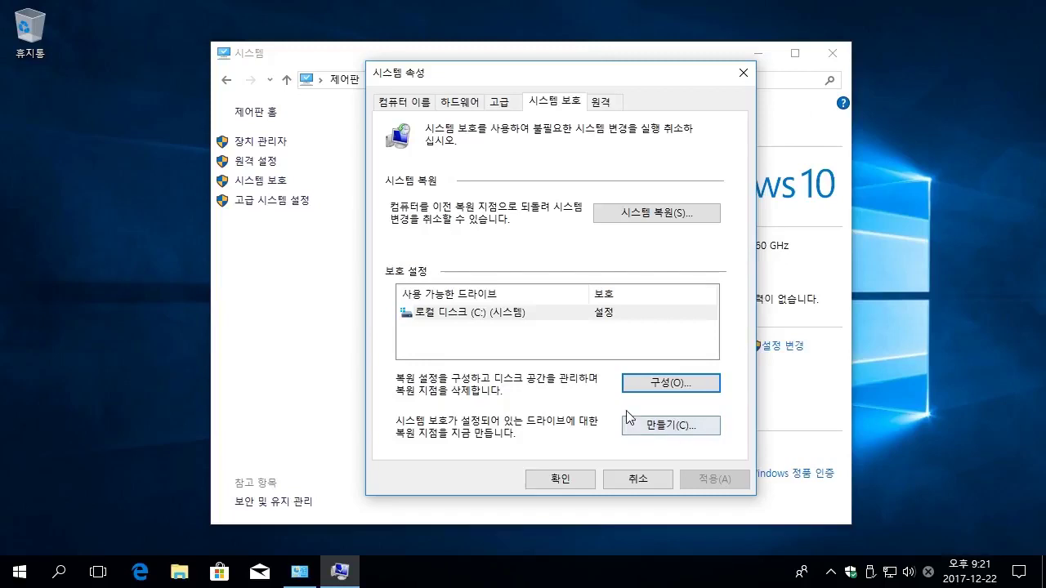
Create a C: restore point described as '시스템 복구', then close System Properties and the System window.
{"action": "left_click", "coordinate": [696, 429]}
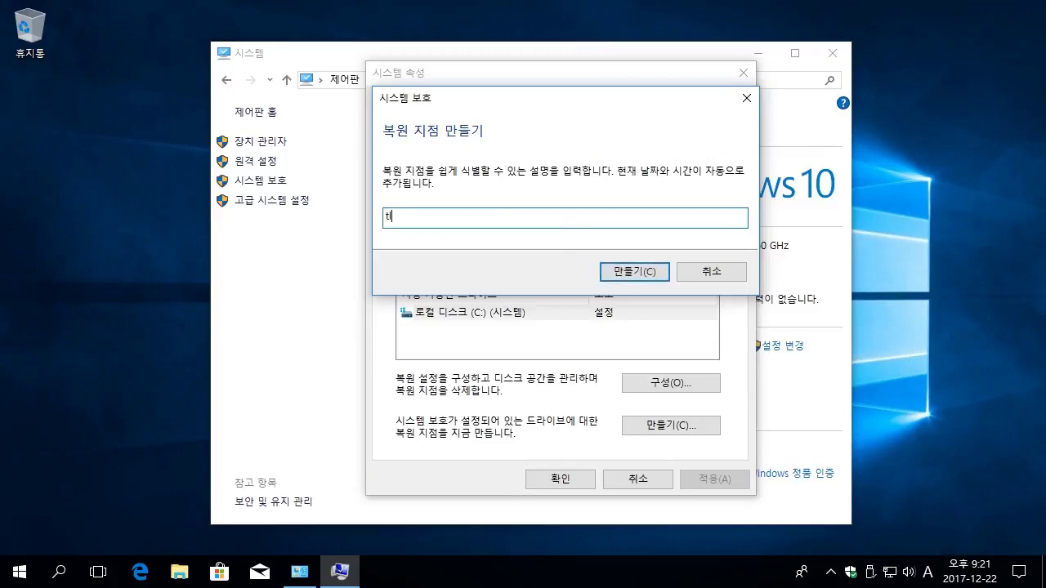
{"action": "key", "text": "Hangul"}
{"action": "type", "text": "시스템 복구"}
{"action": "left_click", "coordinate": [642, 269]}
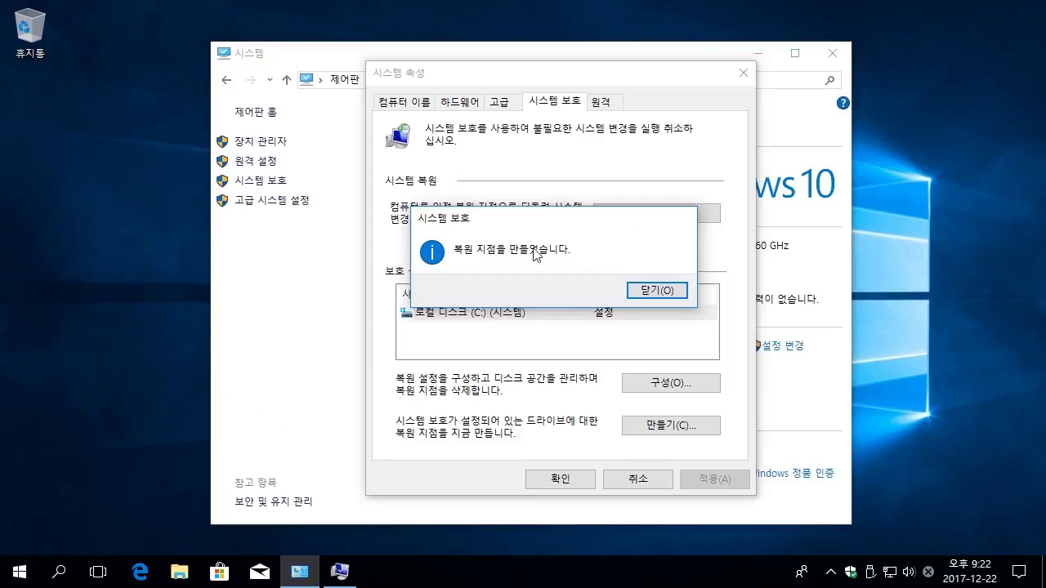
{"action": "left_click", "coordinate": [659, 291]}
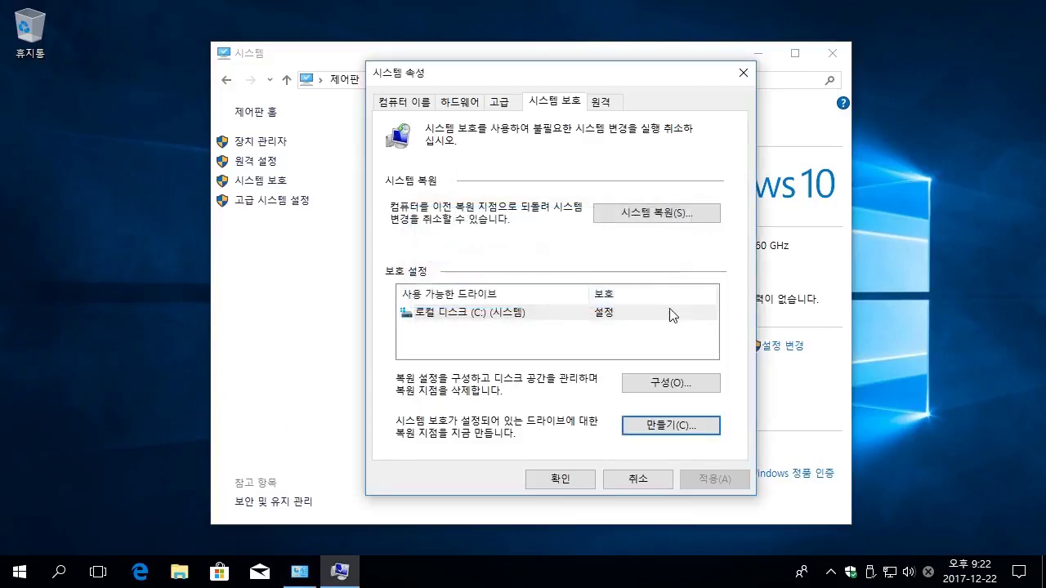
{"action": "left_click", "coordinate": [561, 480]}
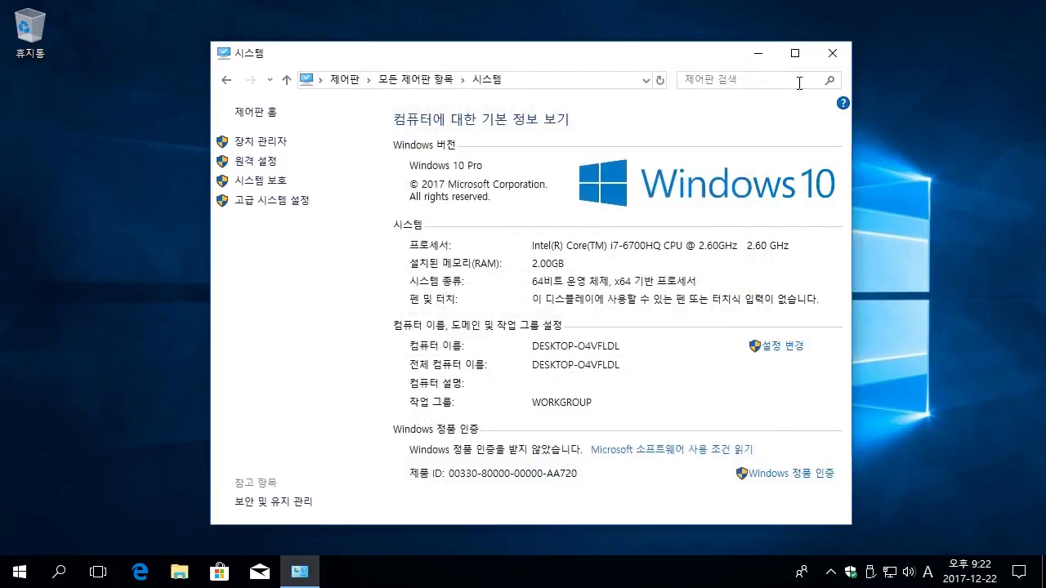
{"action": "left_click", "coordinate": [832, 53]}
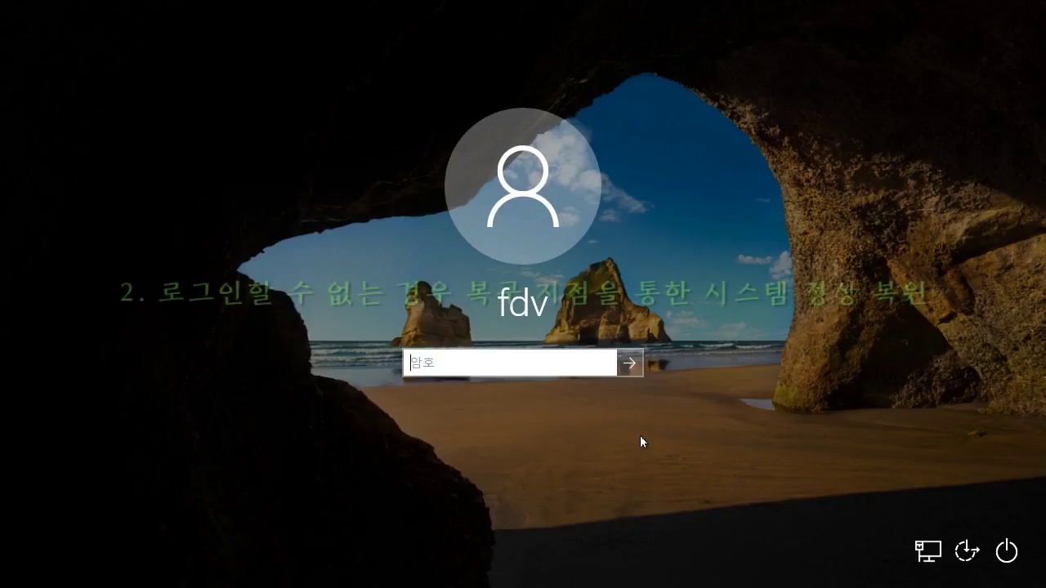
Restart from the lock screen's power menu into the recovery startup options.
{"action": "left_click", "coordinate": [1008, 554]}
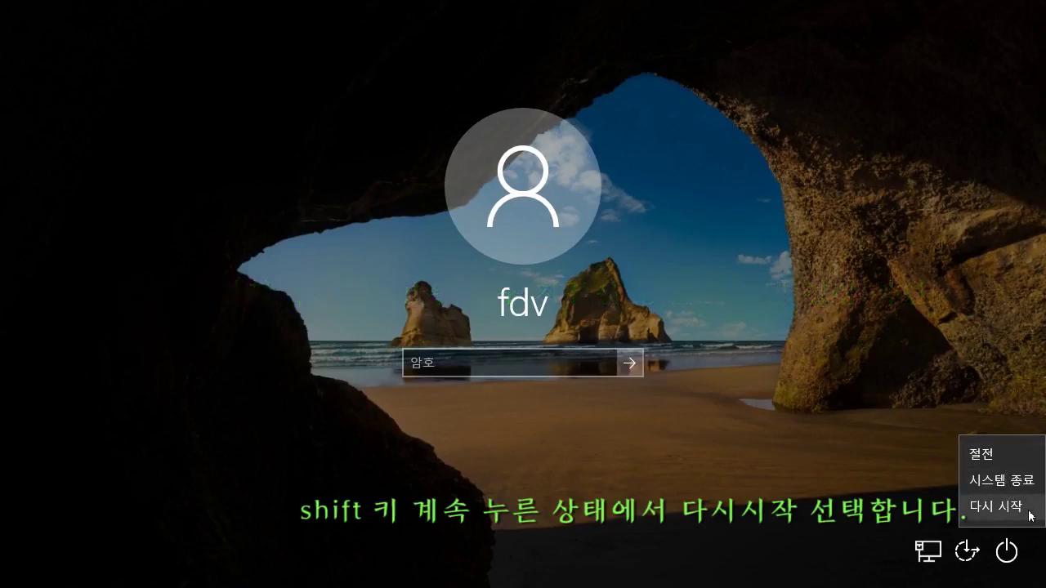
{"action": "left_click", "coordinate": [1028, 513], "text": "shift"}
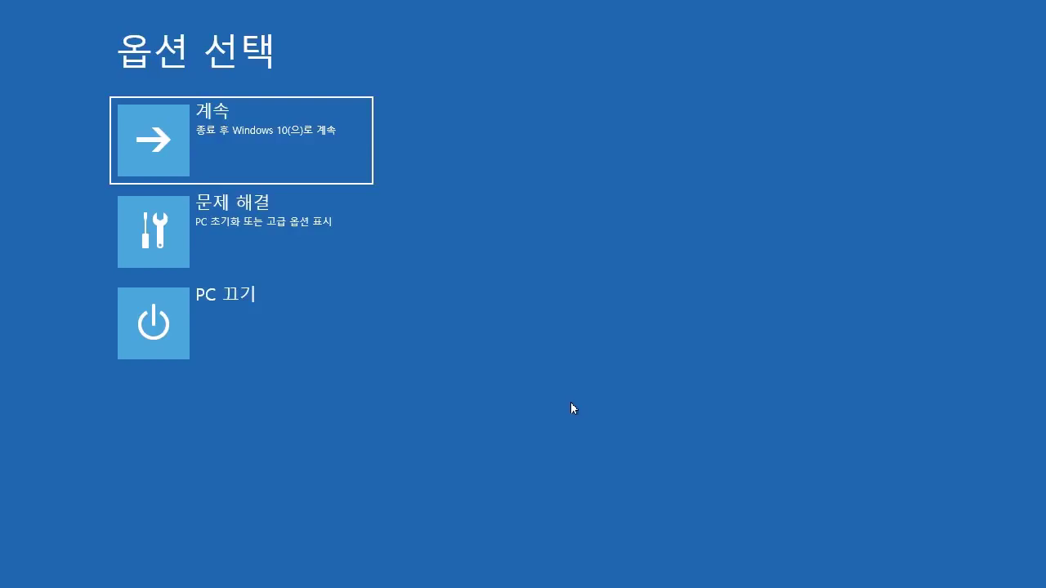
Start 시스템 복원 via 문제 해결 and 고급 옵션 in the recovery menu.
{"action": "left_click", "coordinate": [301, 222]}
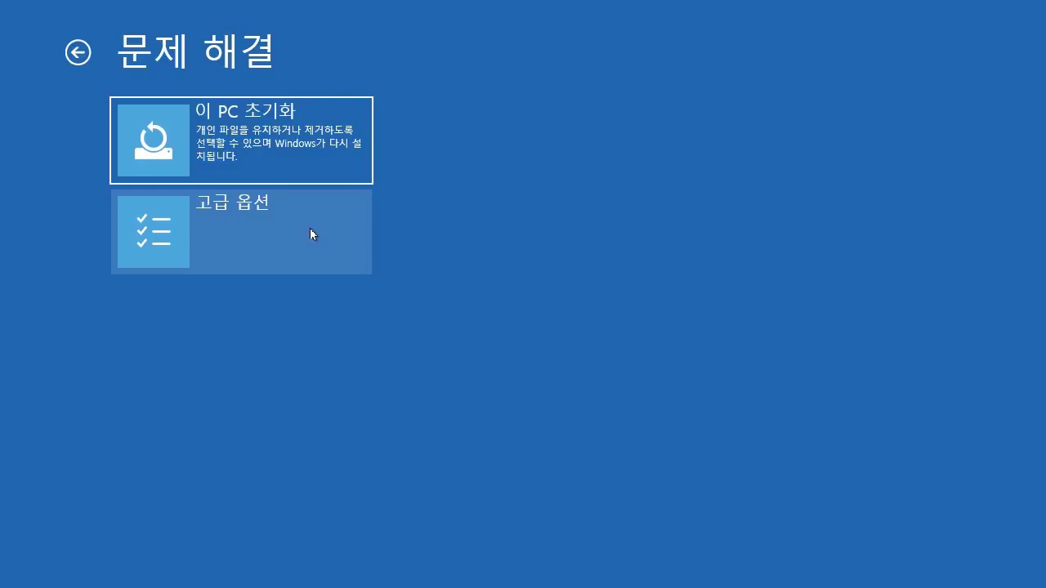
{"action": "left_click", "coordinate": [310, 234]}
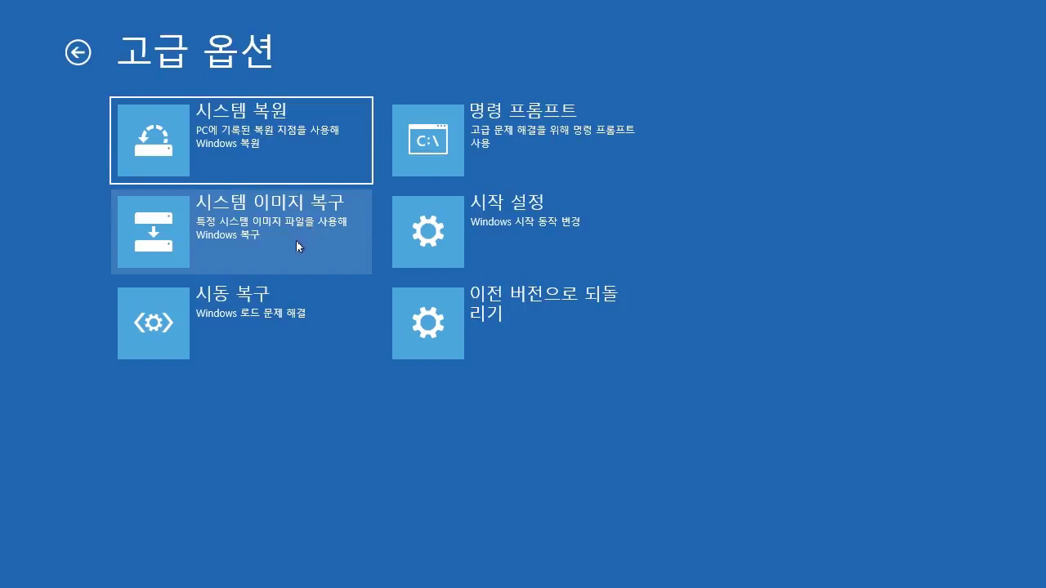
{"action": "left_click", "coordinate": [241, 144]}
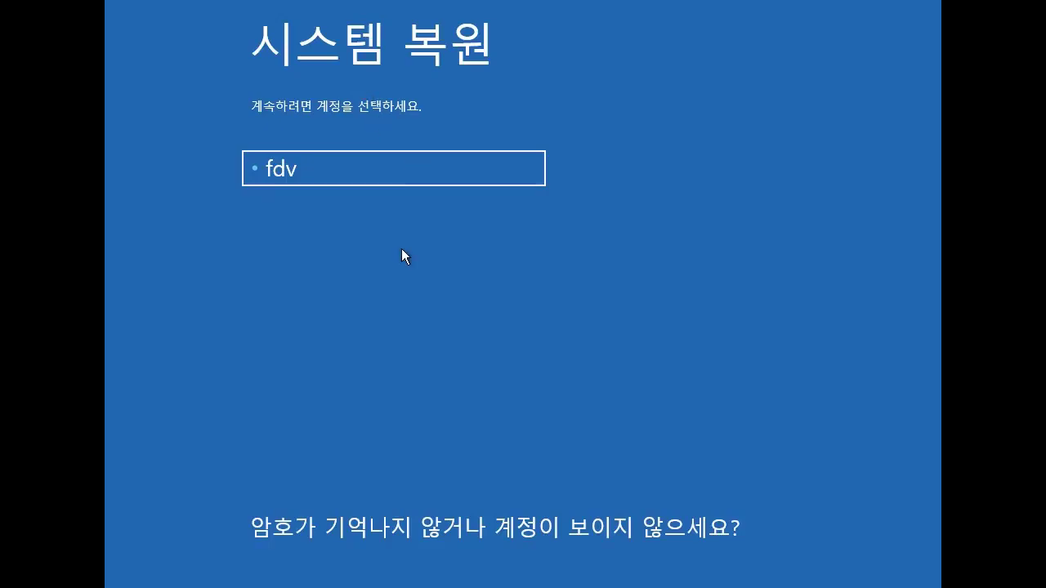
Sign in with the PC's account and its password to reach the System Restore wizard.
{"action": "left_click", "coordinate": [395, 167]}
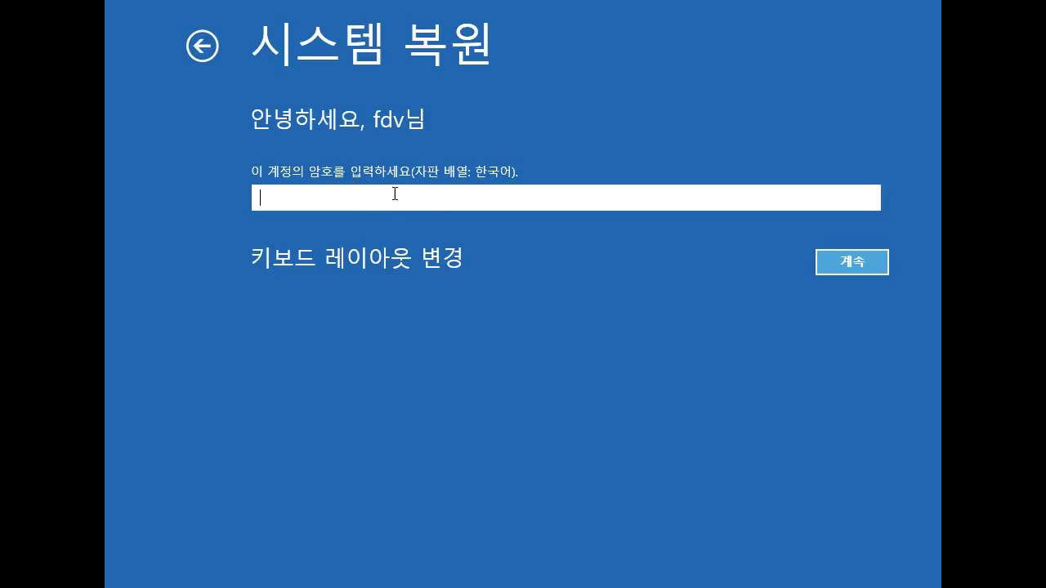
{"action": "type", "text": "1234"}
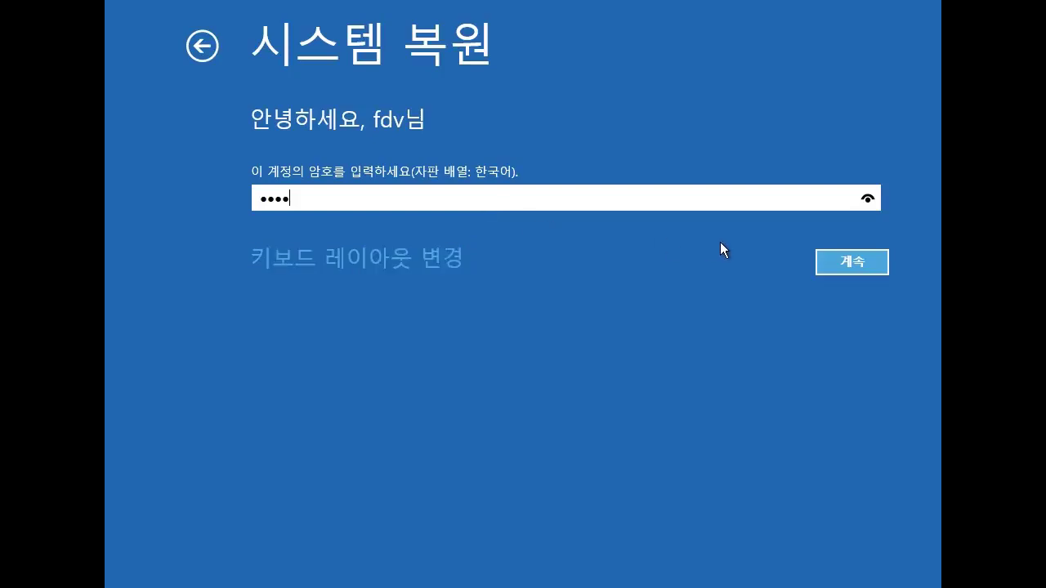
{"action": "left_click", "coordinate": [852, 263]}
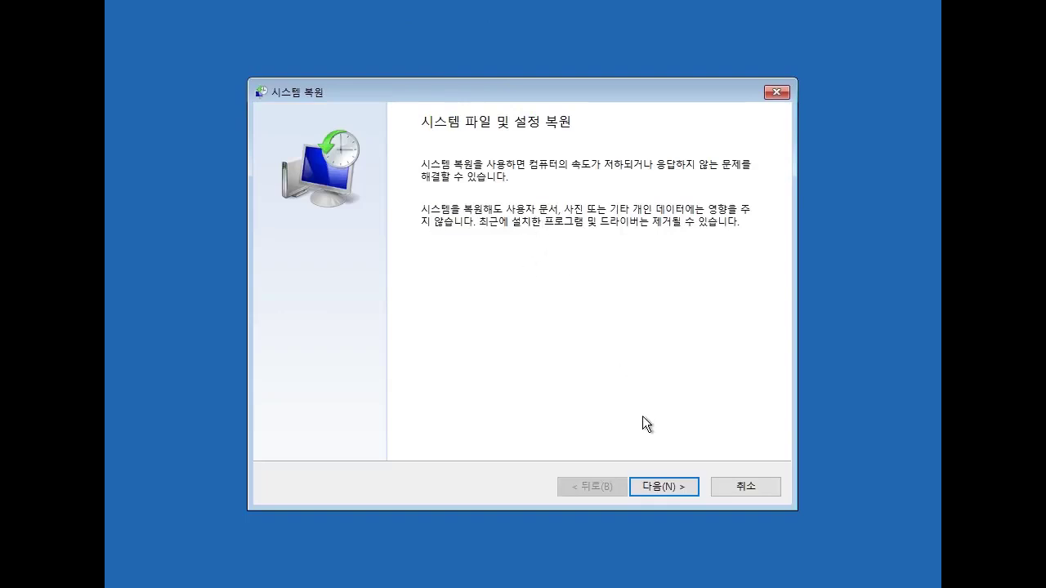
Pick the 2017-12-22 9:21:44 PM '시스템 복구' restore point, check affected programs, and continue to confirmation.
{"action": "left_click", "coordinate": [665, 486]}
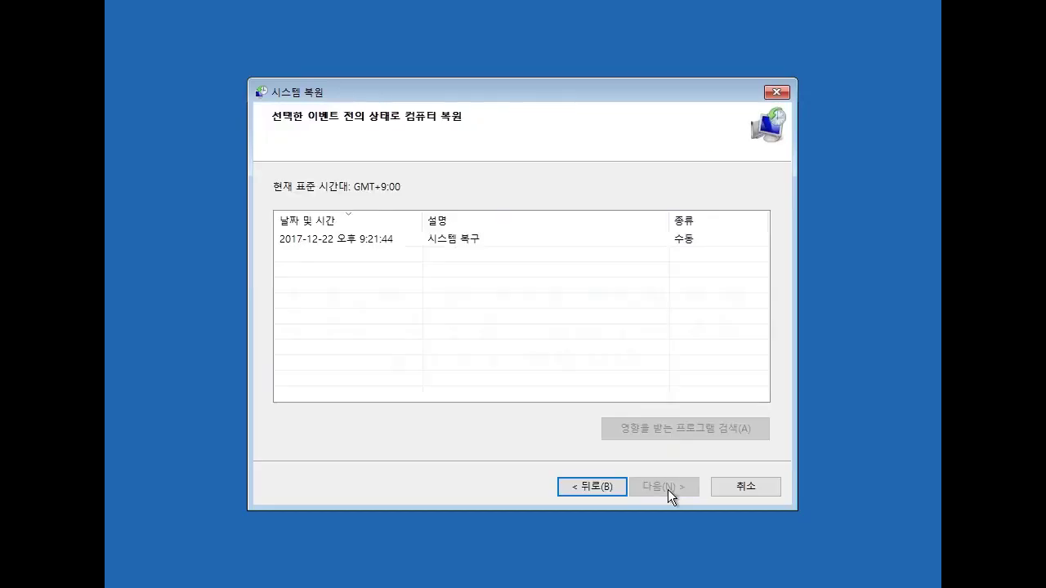
{"action": "left_click", "coordinate": [447, 239]}
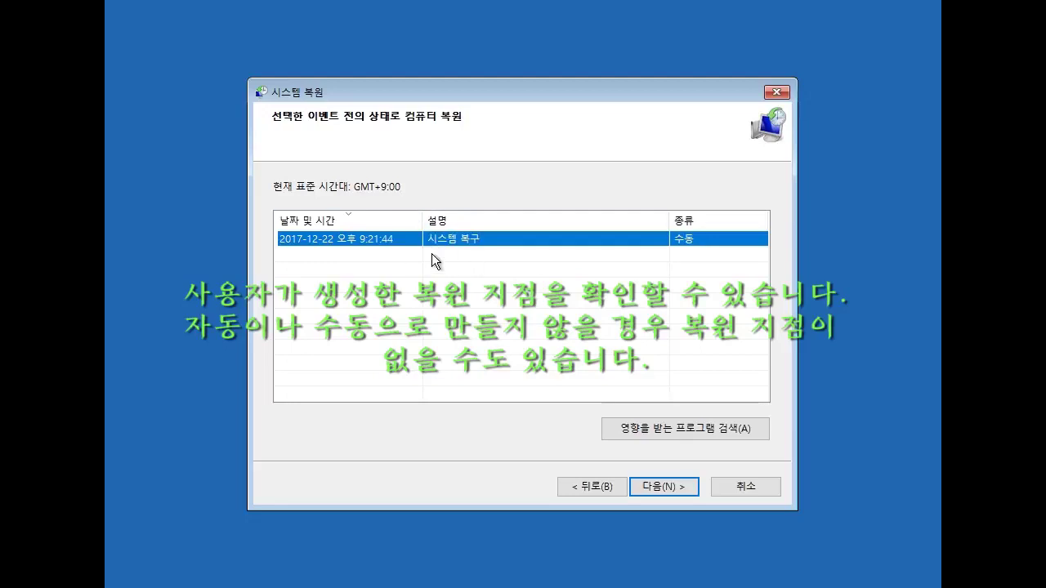
{"action": "left_click", "coordinate": [671, 432]}
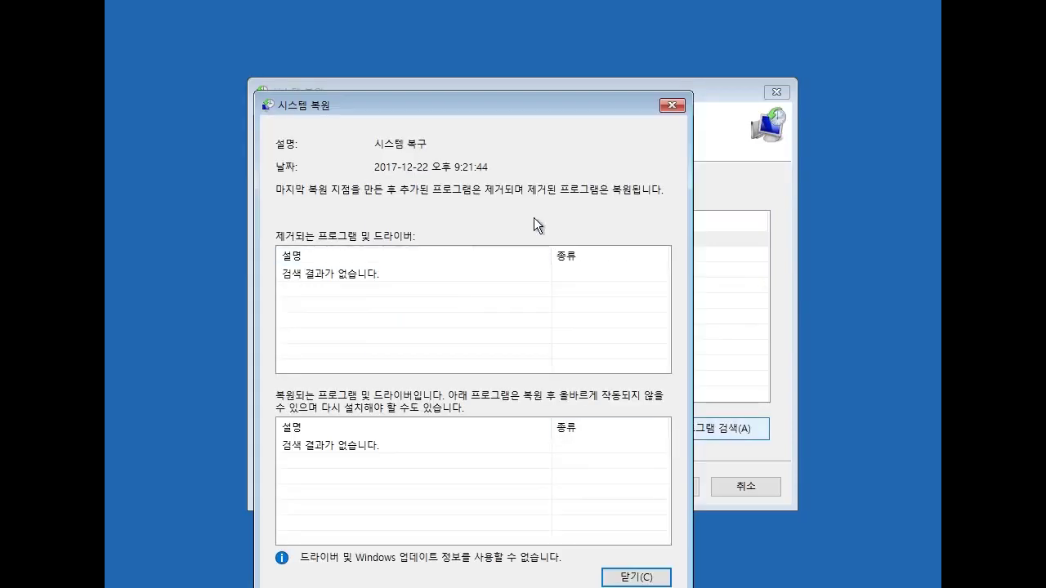
{"action": "left_click_drag", "start_coordinate": [492, 98], "coordinate": [439, 43]}
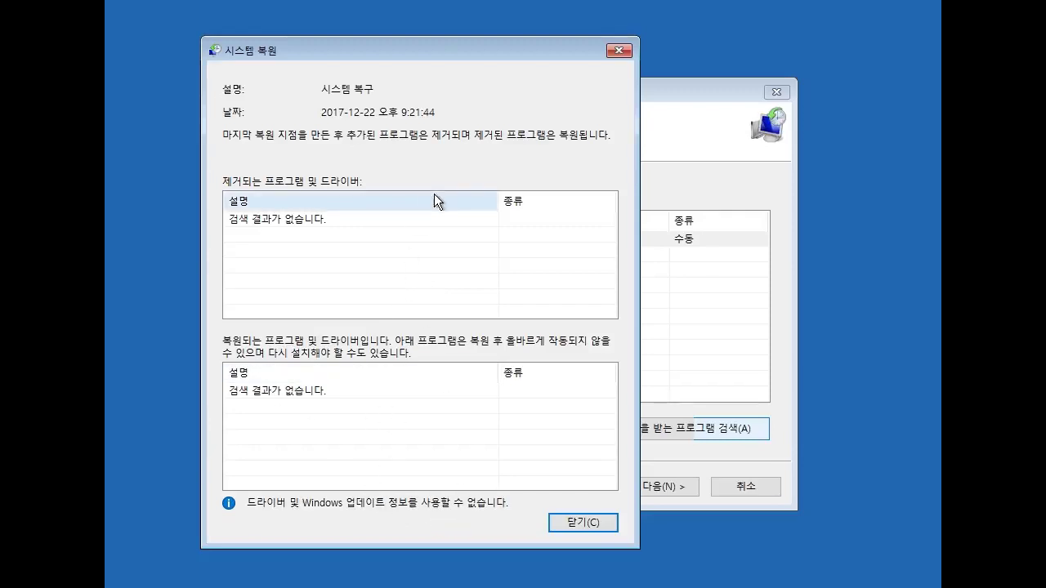
{"action": "left_click", "coordinate": [592, 523]}
{"action": "left_click", "coordinate": [479, 239]}
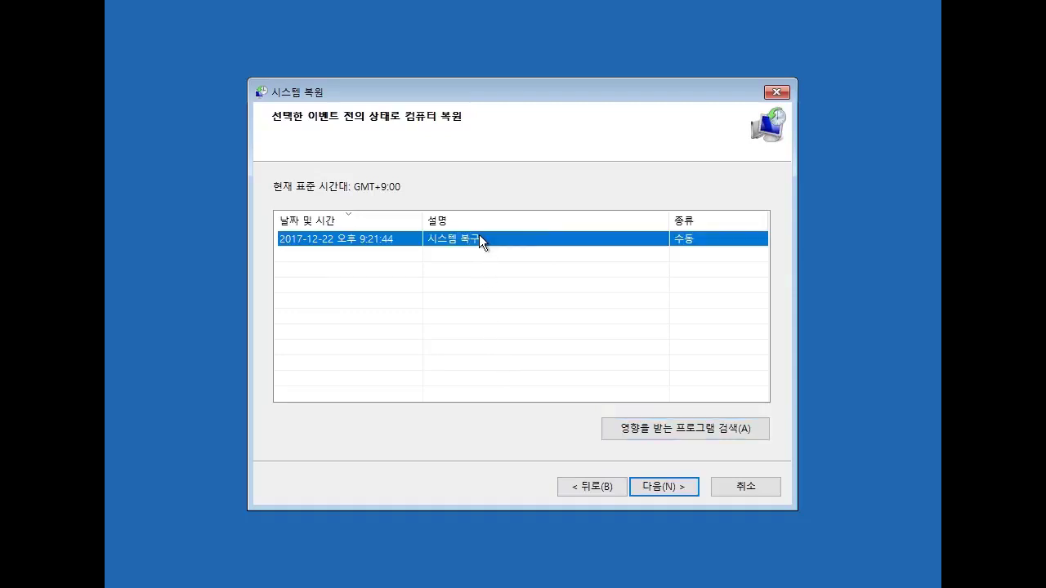
{"action": "left_click", "coordinate": [670, 489]}
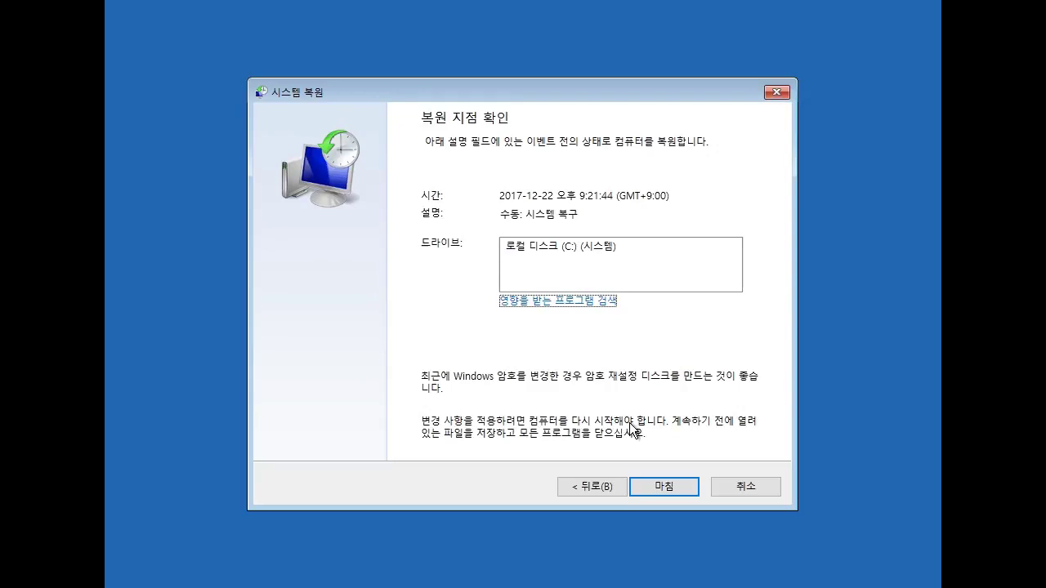
Finish and confirm the restore to the 2017-12-22 9:21:44 PM point.
{"action": "left_click", "coordinate": [655, 490]}
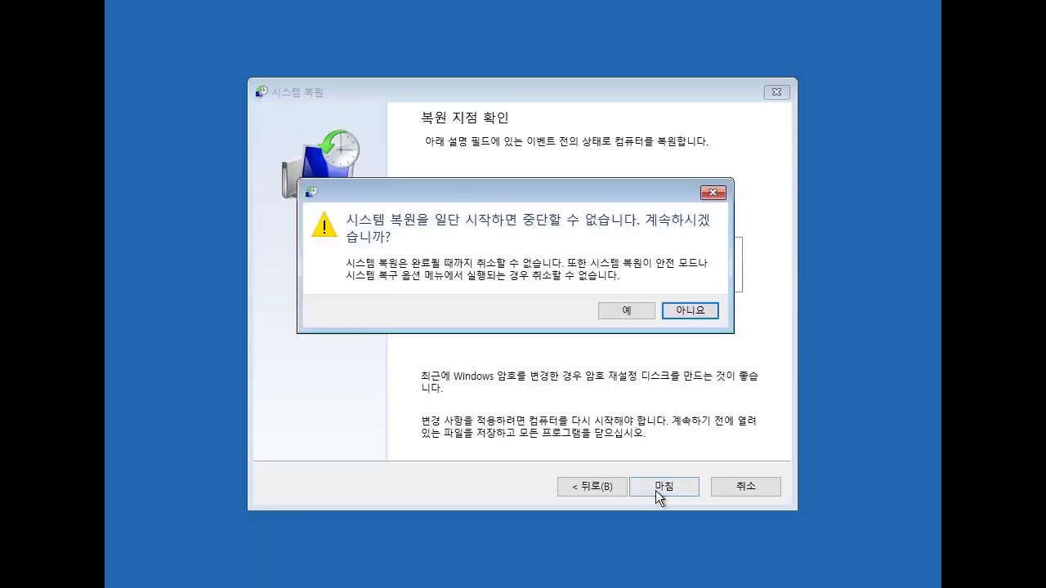
{"action": "left_click", "coordinate": [626, 311]}
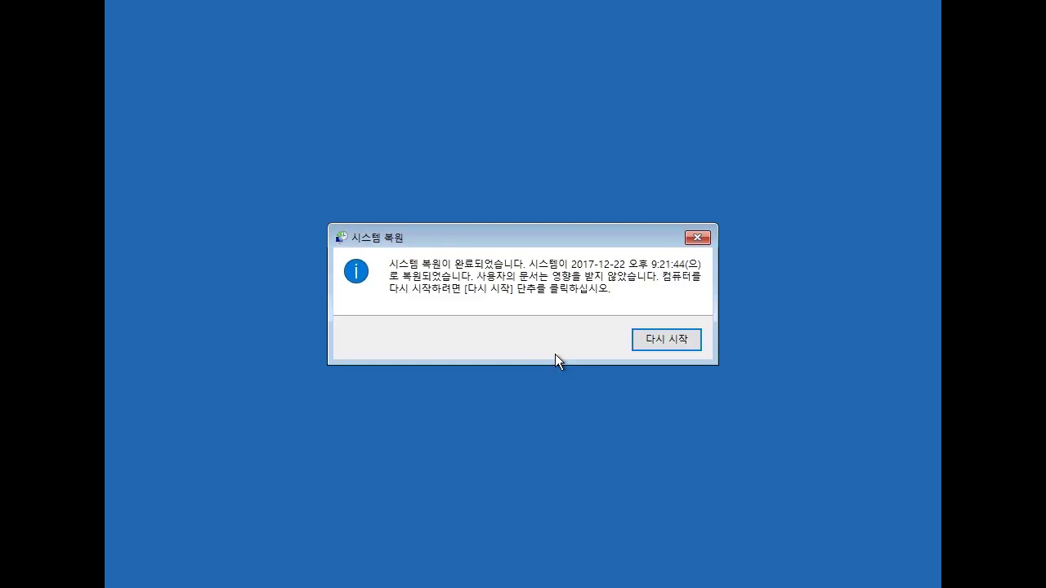
Restart after the restore completes, then dismiss the System Restore success message on the desktop.
{"action": "left_click", "coordinate": [652, 342]}
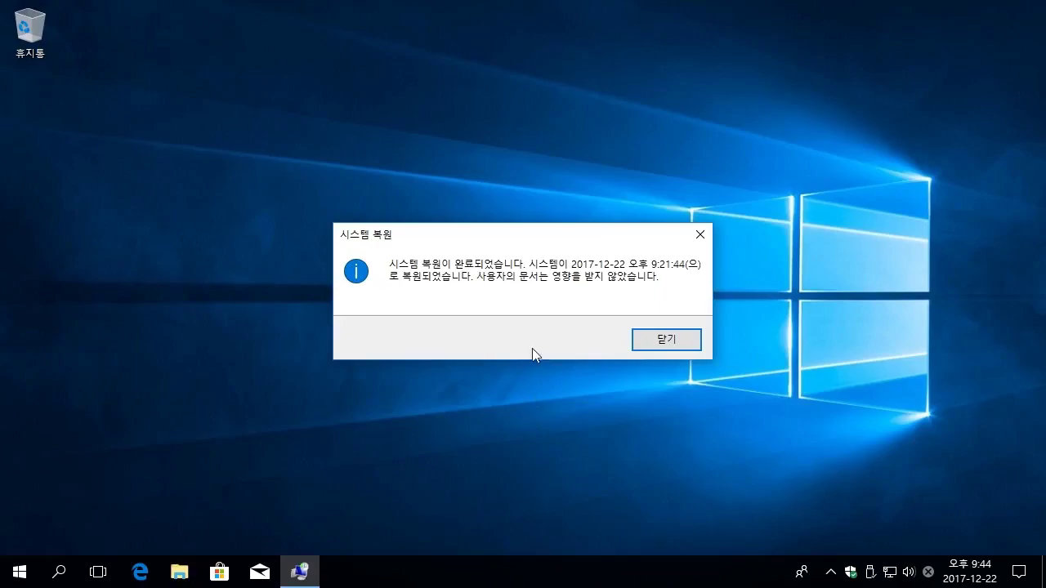
{"action": "left_click", "coordinate": [657, 348]}
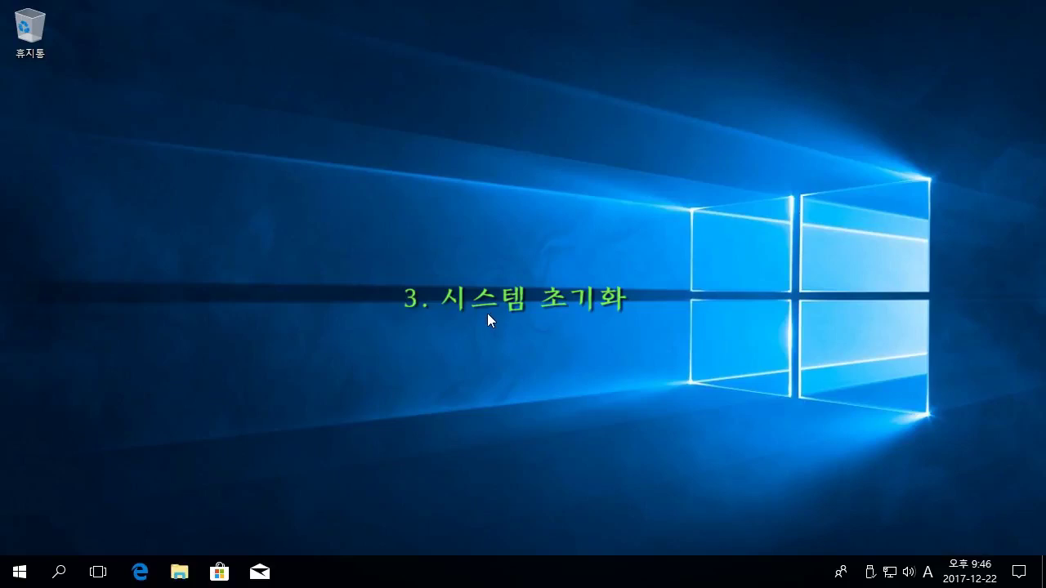
Restart Windows again from the Start button's shut-down or sign-out menu.
{"action": "right_click", "coordinate": [20, 574]}
{"action": "mouse_move", "coordinate": [198, 526]}
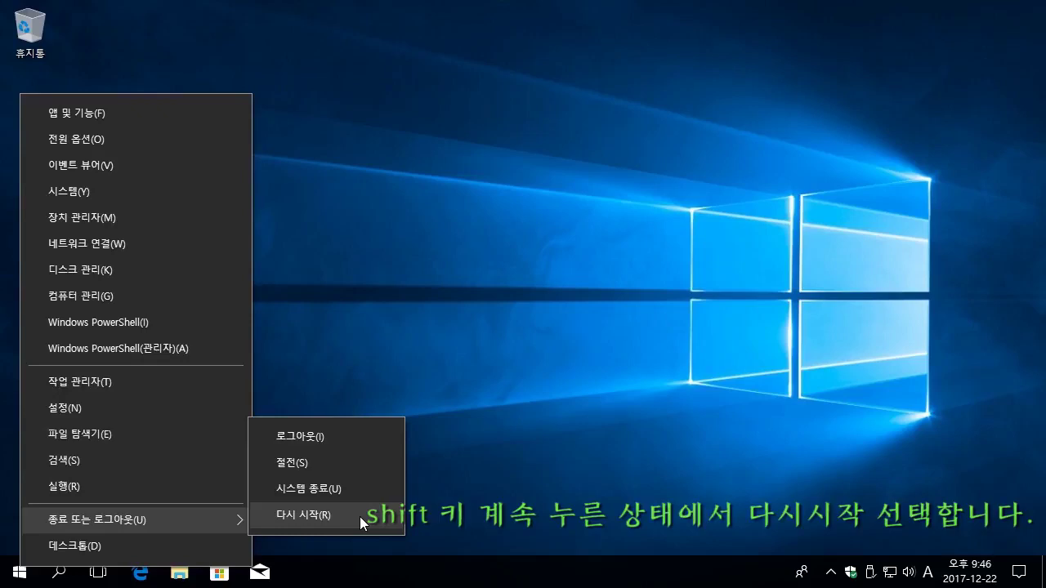
{"action": "left_click", "coordinate": [360, 516], "text": "shift"}
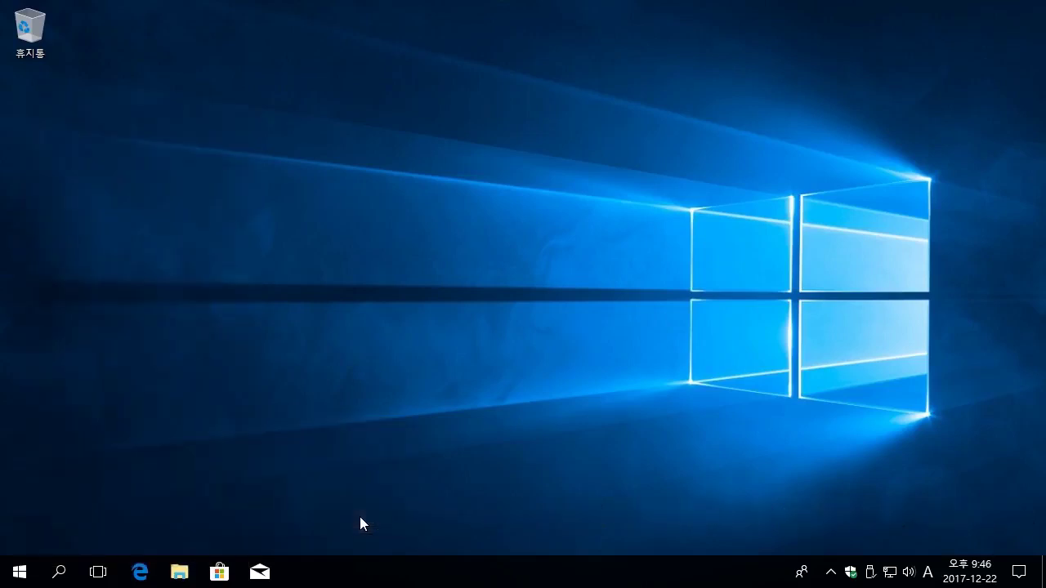